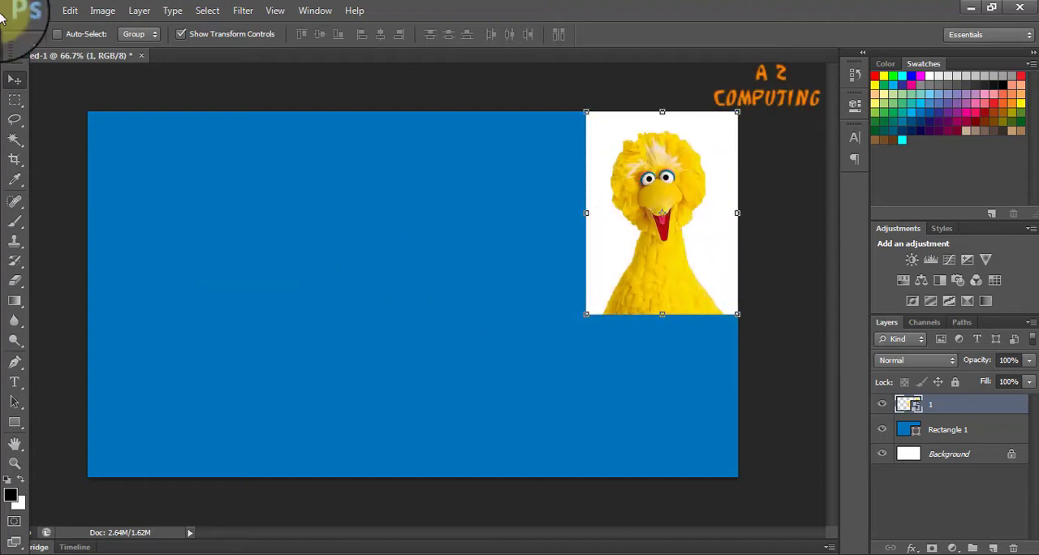
# Switch to remove.bg in the browser, upload the desktop JPEG image 1 and download the version with its background removed.
pyautogui.click(961, 452)
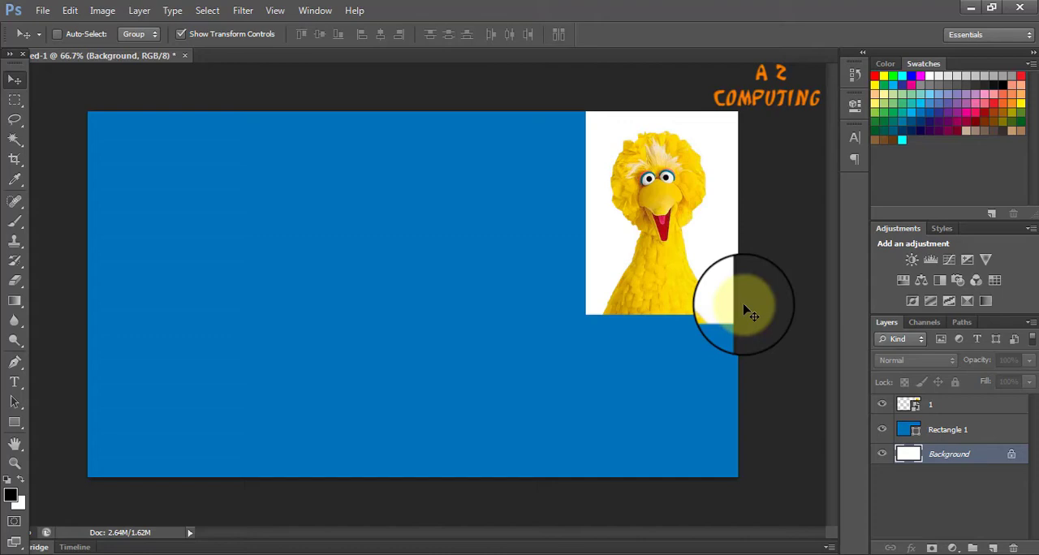
pyautogui.click(198, 554)
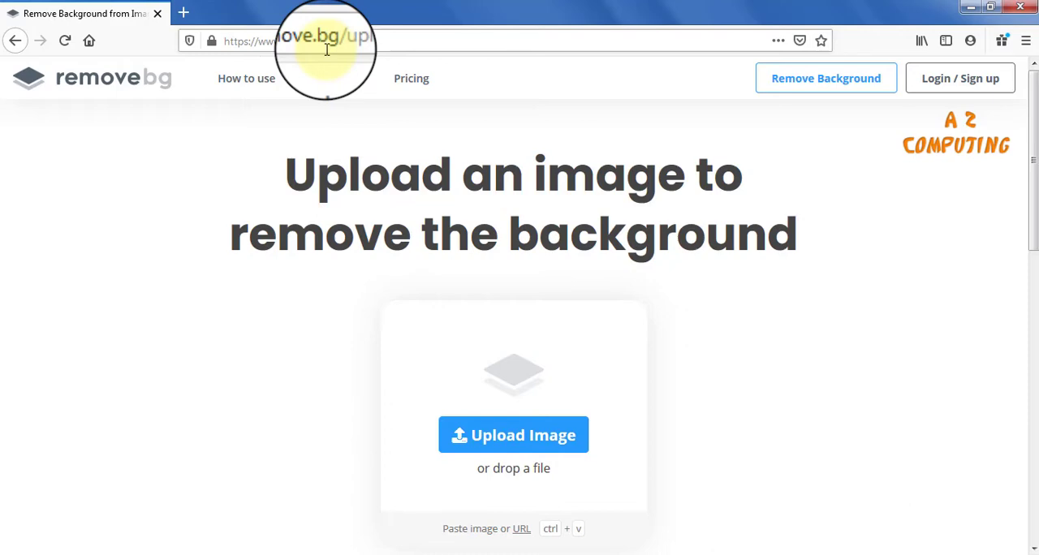
pyautogui.click(520, 438)
pyautogui.moveTo(711, 150); pyautogui.dragTo(729, 283)
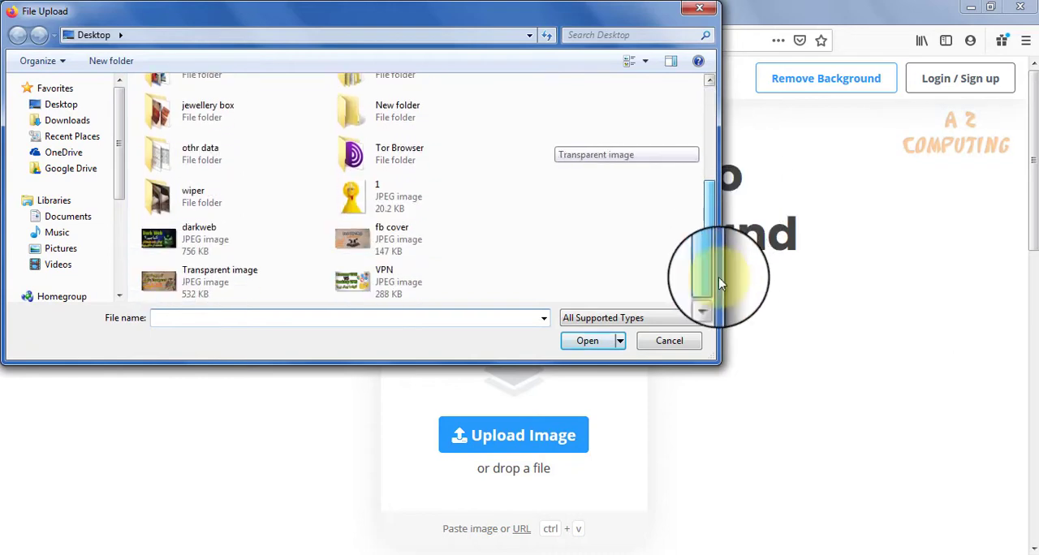
pyautogui.doubleClick(369, 203)
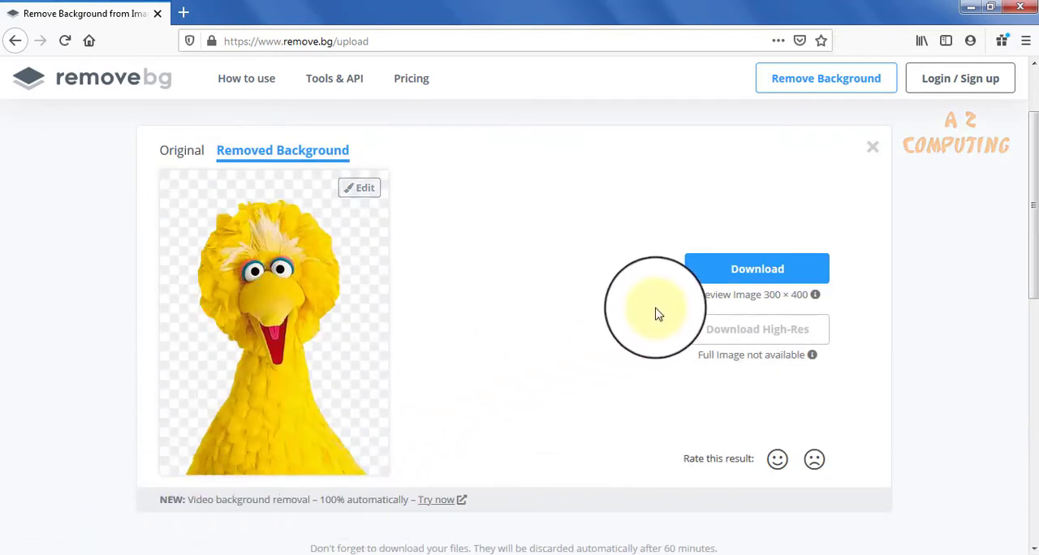
pyautogui.click(735, 268)
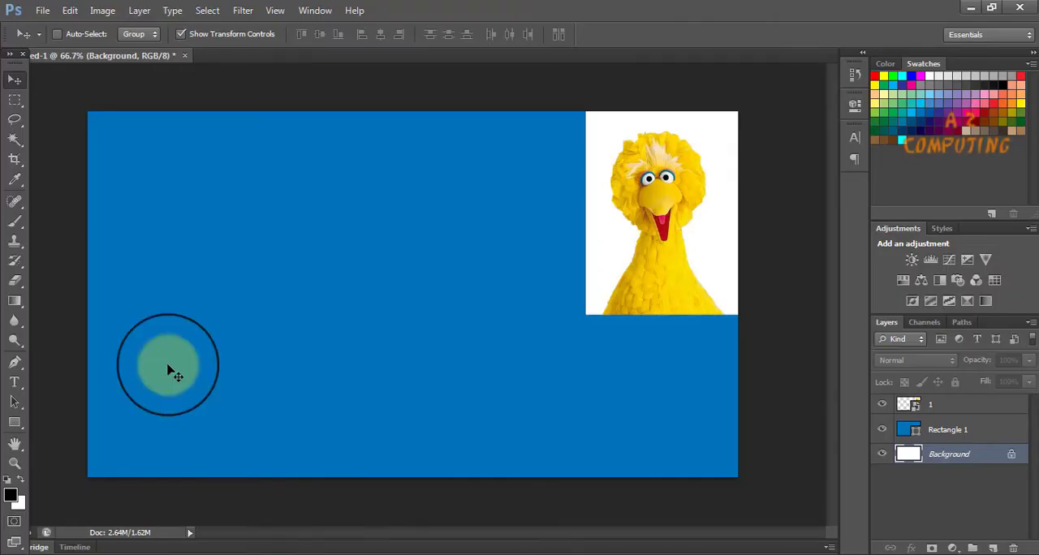
# Back in Photoshop, place 1-removebg-preview above the Rectangle 1 layer and move the cutout to the canvas's upper-left corner.
pyautogui.click(43, 10)
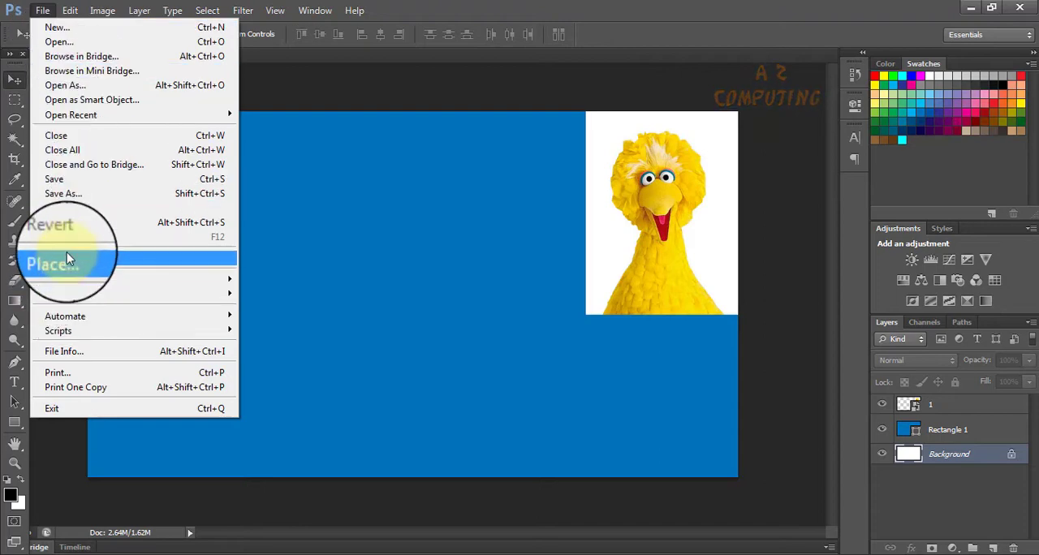
pyautogui.click(66, 252)
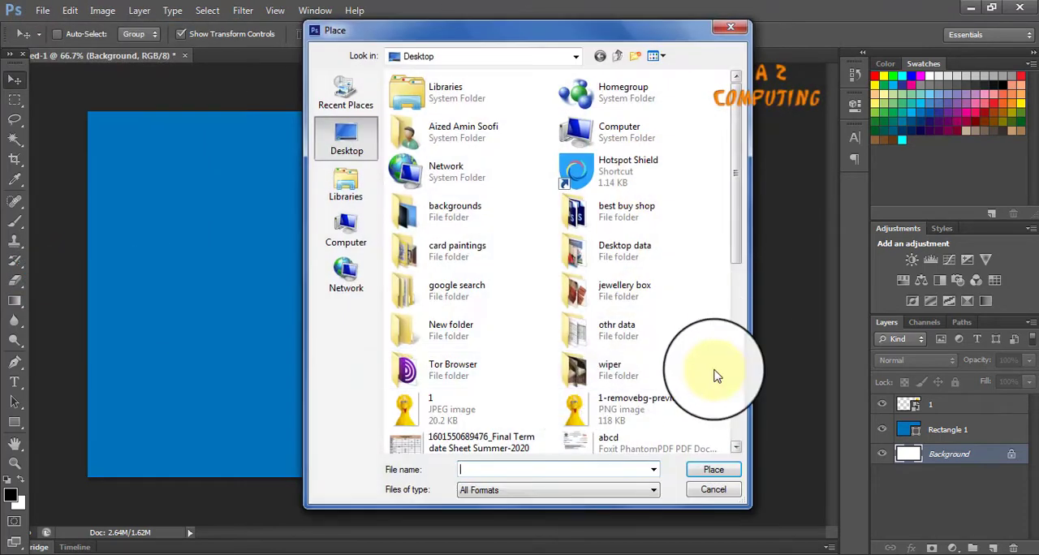
pyautogui.doubleClick(616, 409)
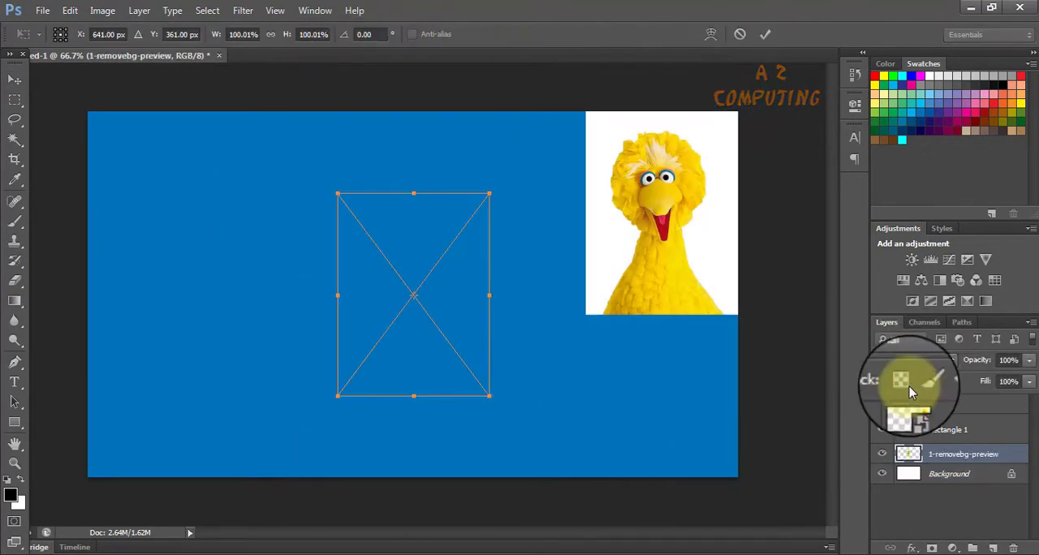
pyautogui.click(14, 79)
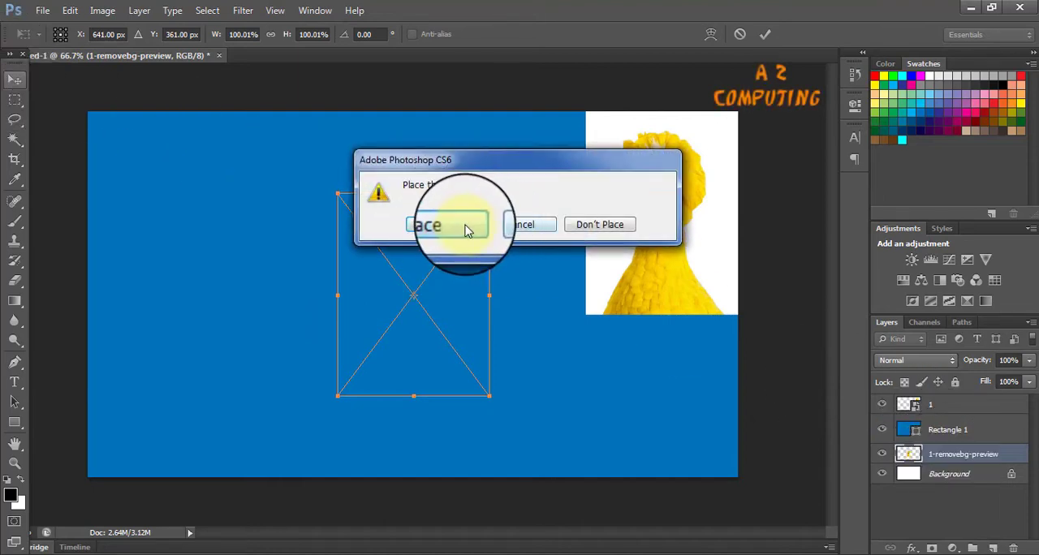
pyautogui.click(455, 225)
pyautogui.moveTo(418, 359); pyautogui.dragTo(171, 251)
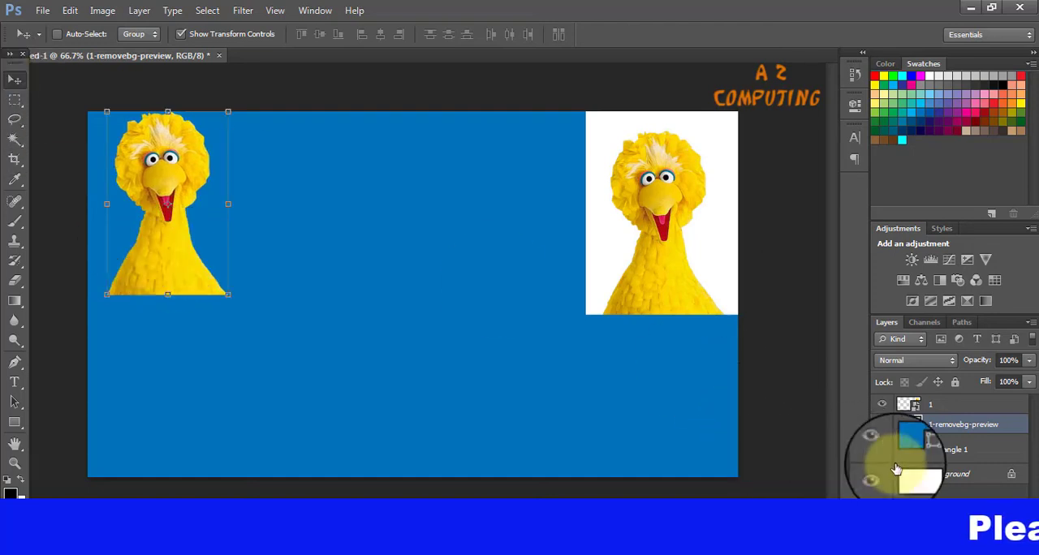
pyautogui.click(934, 474)
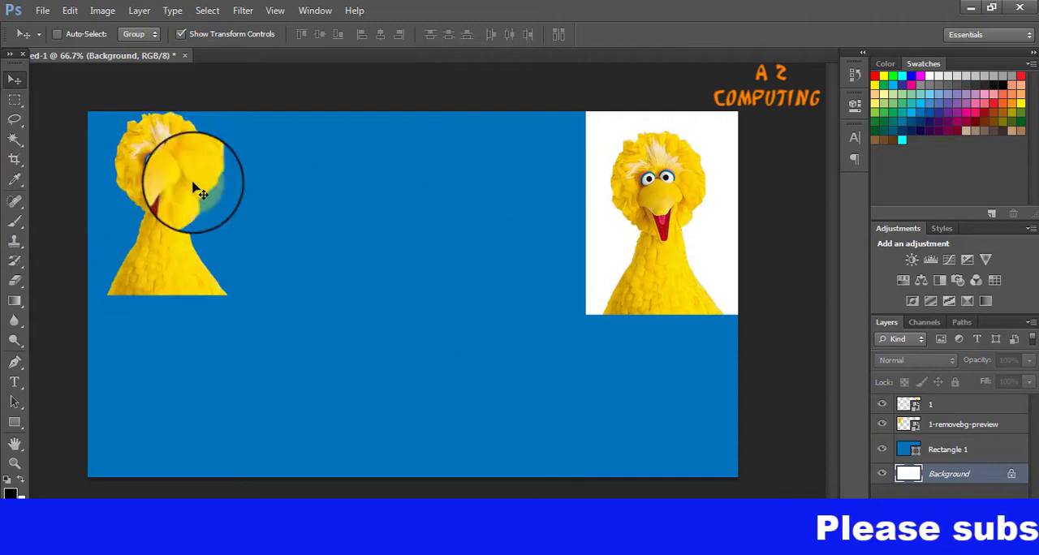
# Change the fill colour of the Rectangle 1 shape to near-black.
pyautogui.click(931, 456)
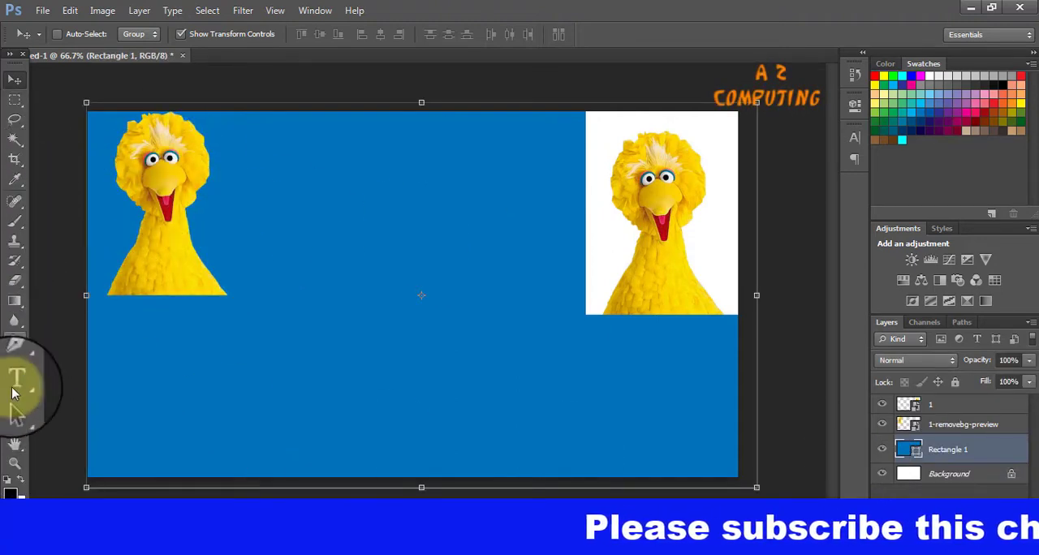
pyautogui.click(15, 401)
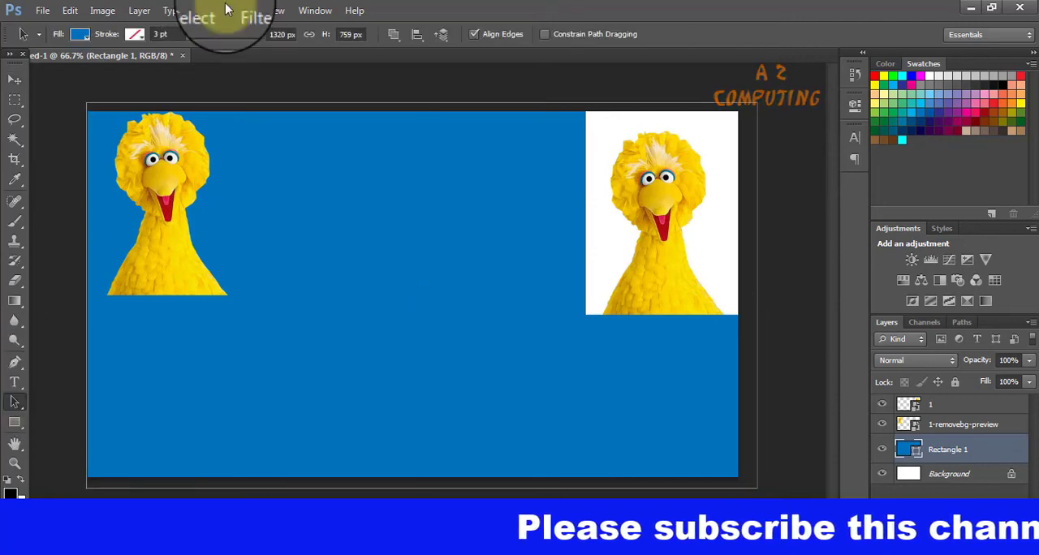
pyautogui.click(80, 34)
pyautogui.click(155, 130)
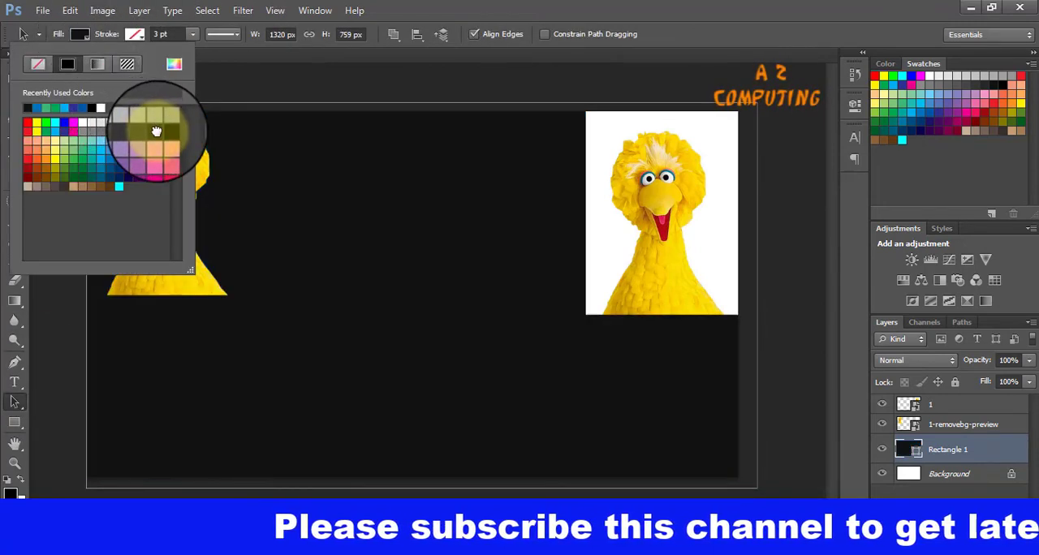
pyautogui.click(28, 34)
pyautogui.click(675, 302)
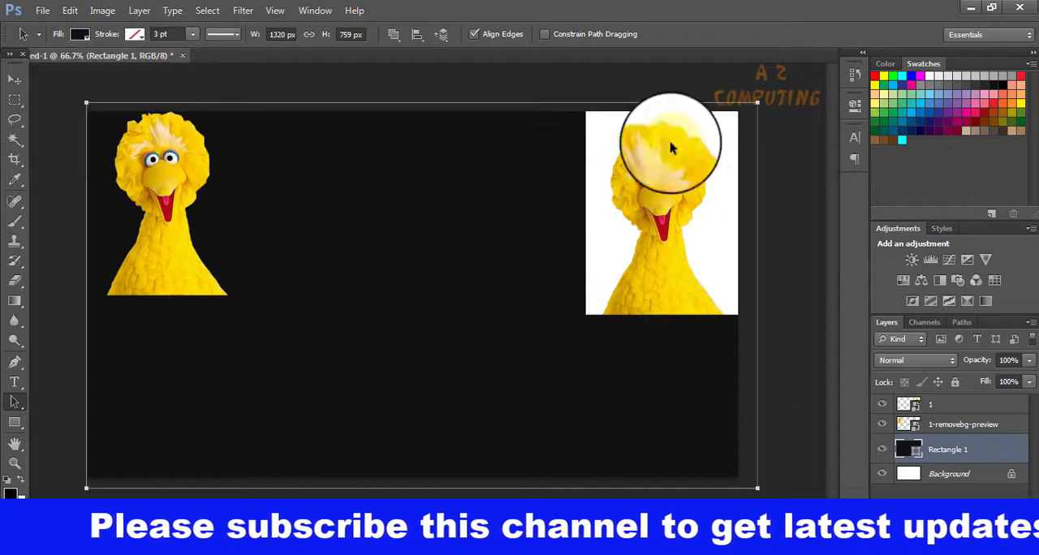
# Move the 1-removebg-preview cutout slightly down from the canvas's top edge, then select the Background layer.
pyautogui.click(951, 424)
pyautogui.click(180, 230)
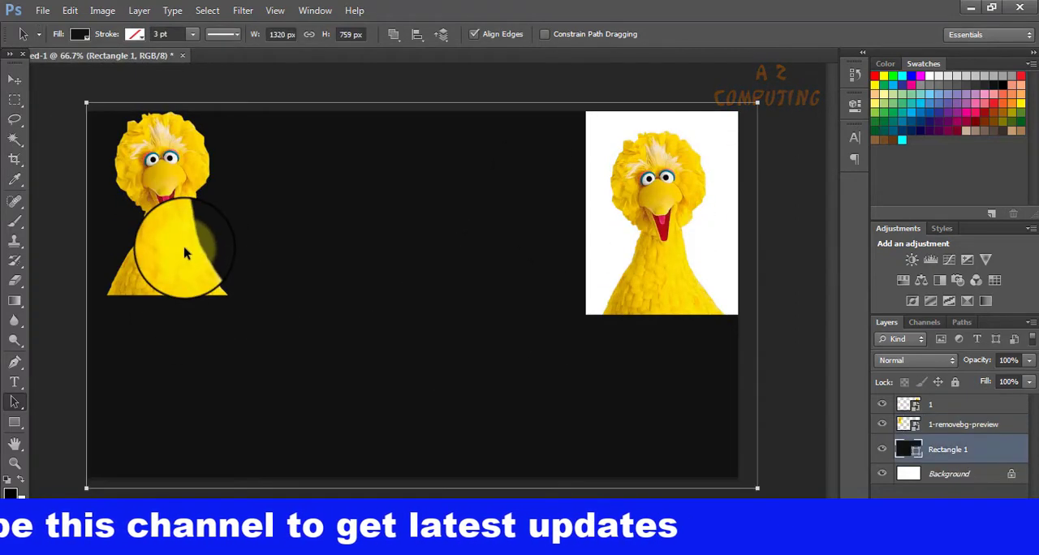
pyautogui.click(964, 427)
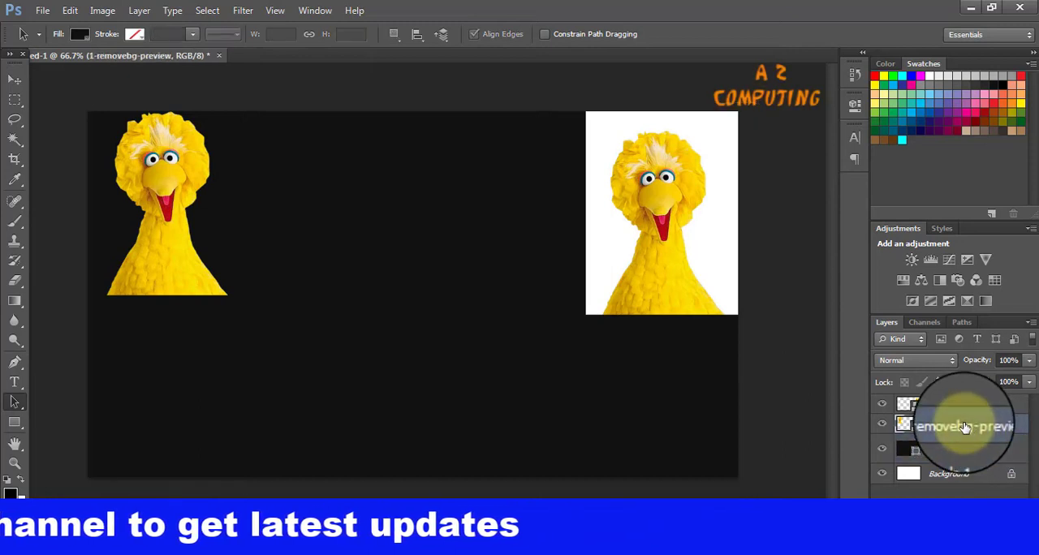
pyautogui.click(15, 79)
pyautogui.moveTo(148, 243); pyautogui.dragTo(157, 271)
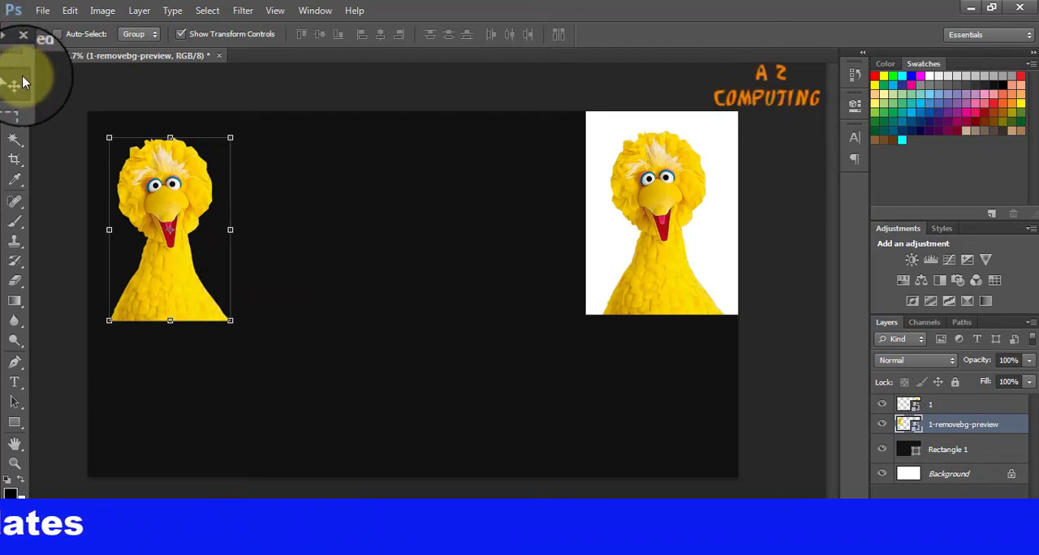
pyautogui.click(951, 479)
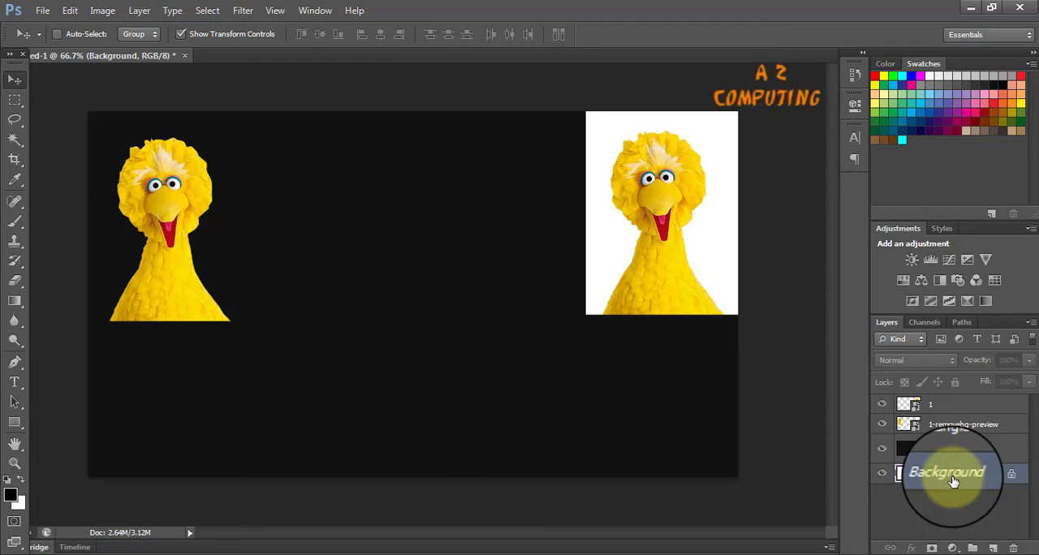
pyautogui.click(42, 10)
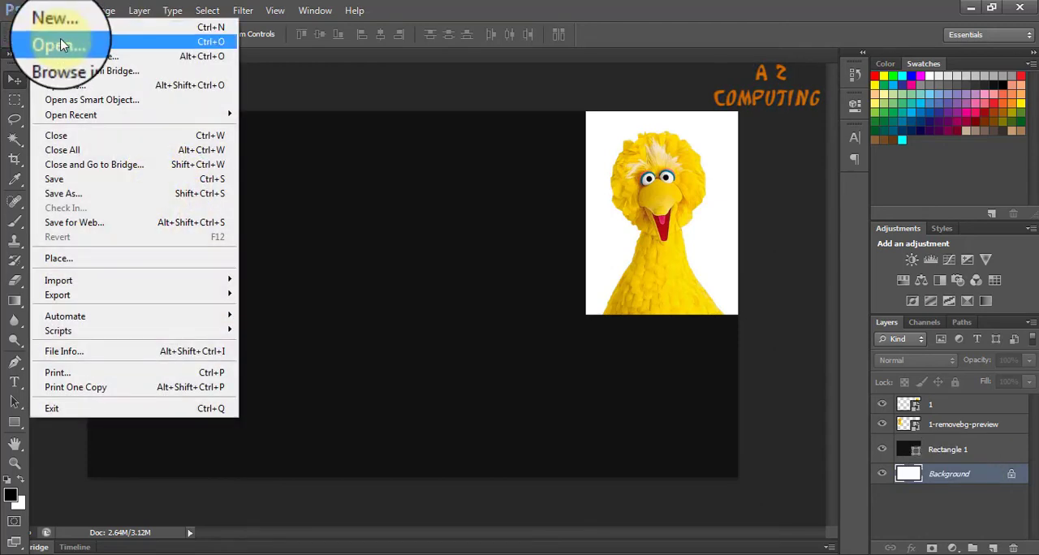
pyautogui.click(61, 45)
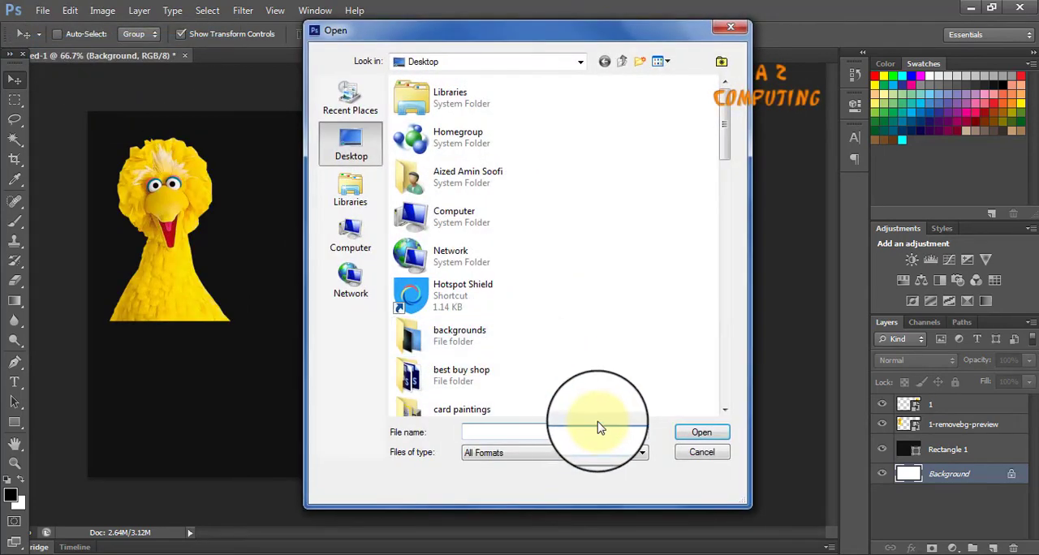
pyautogui.click(723, 31)
# Open the original image 1.jpg from the desktop as a separate document.
pyautogui.click(42, 11)
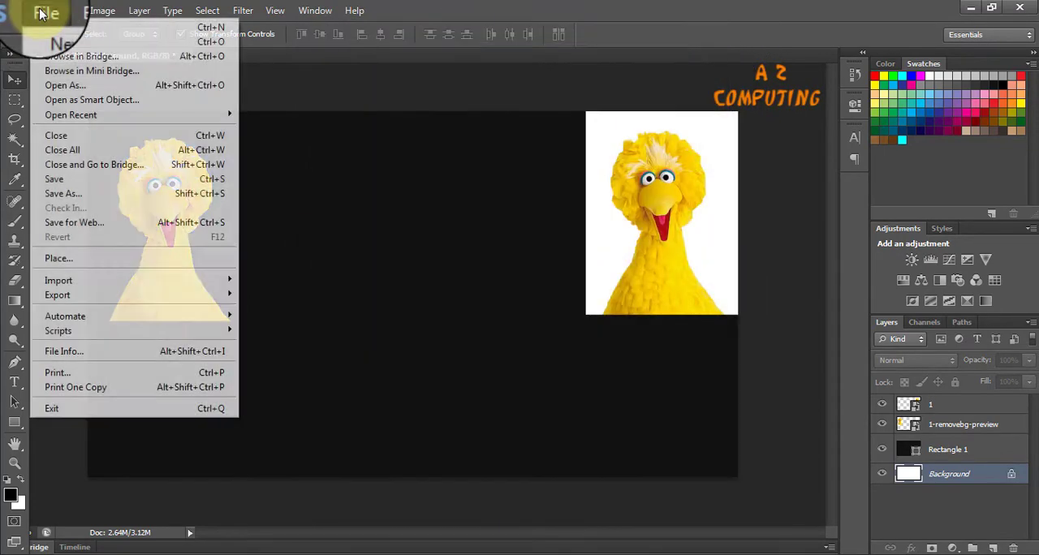
pyautogui.click(65, 40)
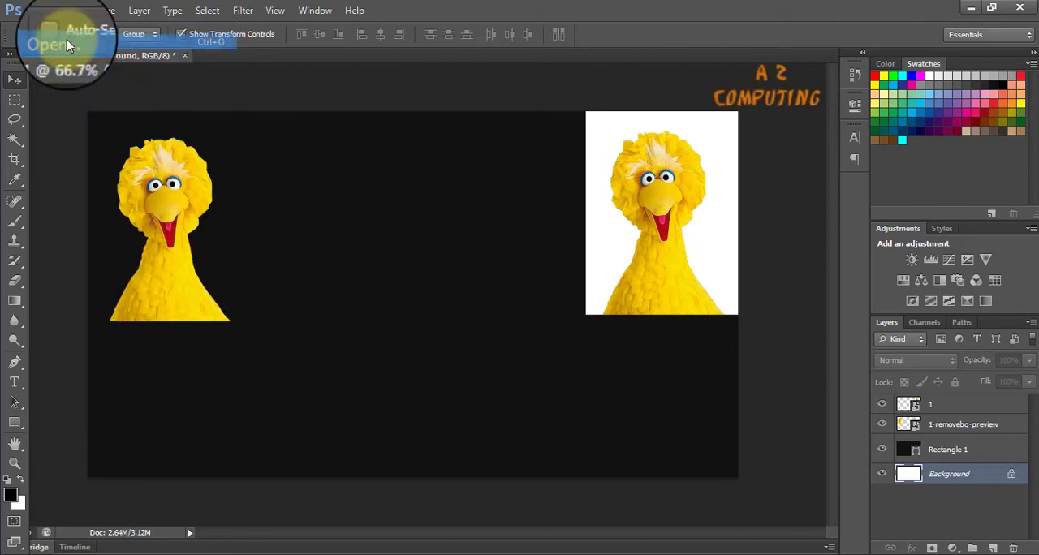
pyautogui.moveTo(724, 135); pyautogui.dragTo(734, 220)
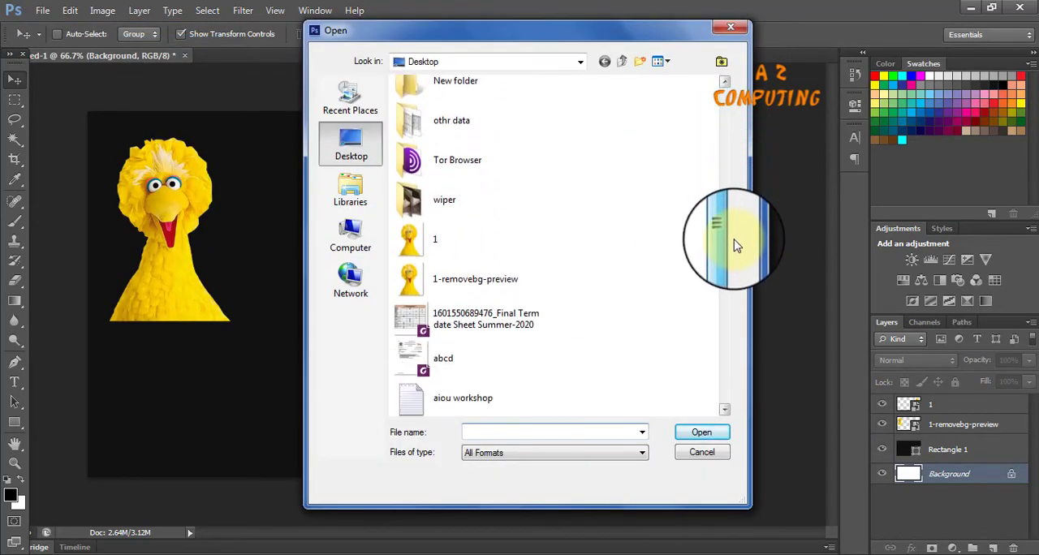
pyautogui.doubleClick(429, 243)
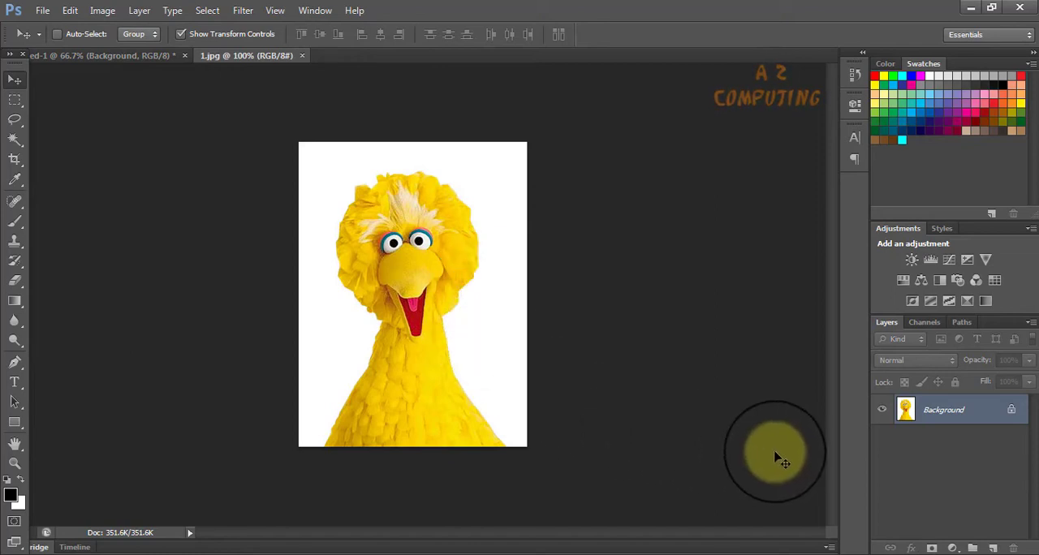
# Duplicate the Background layer of 1.jpg as Background copy and hide the original Background layer.
pyautogui.rightClick(950, 414)
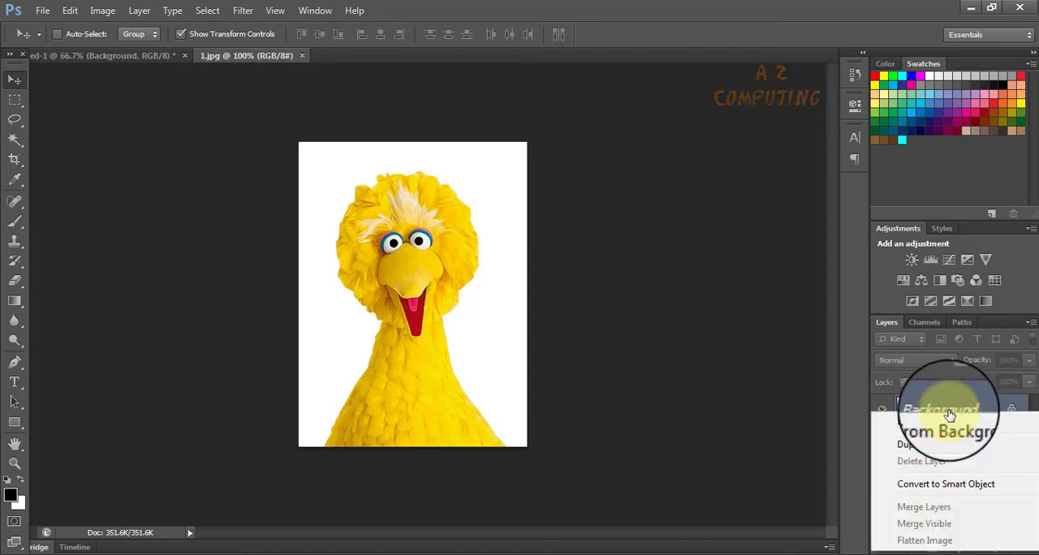
pyautogui.click(958, 444)
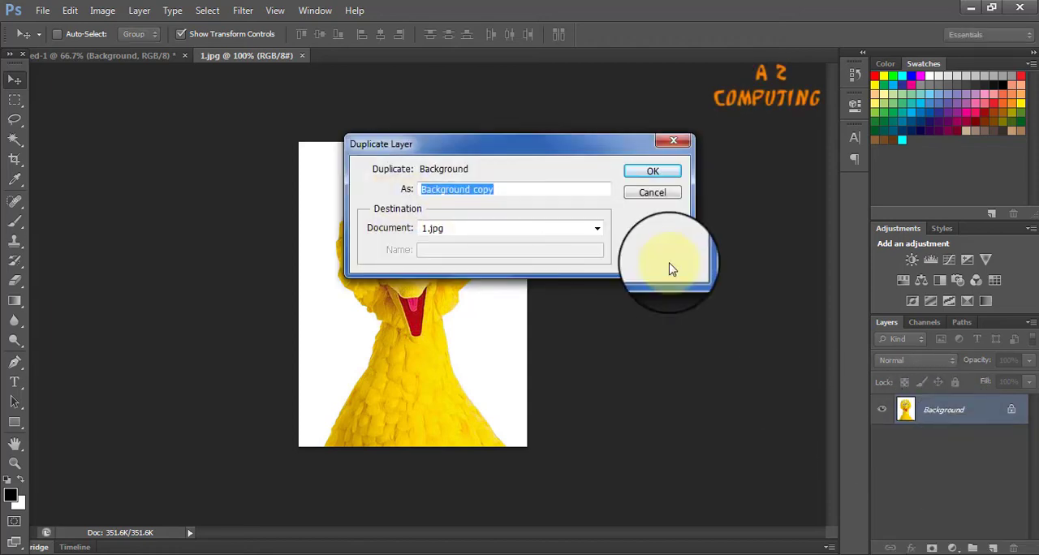
pyautogui.click(652, 171)
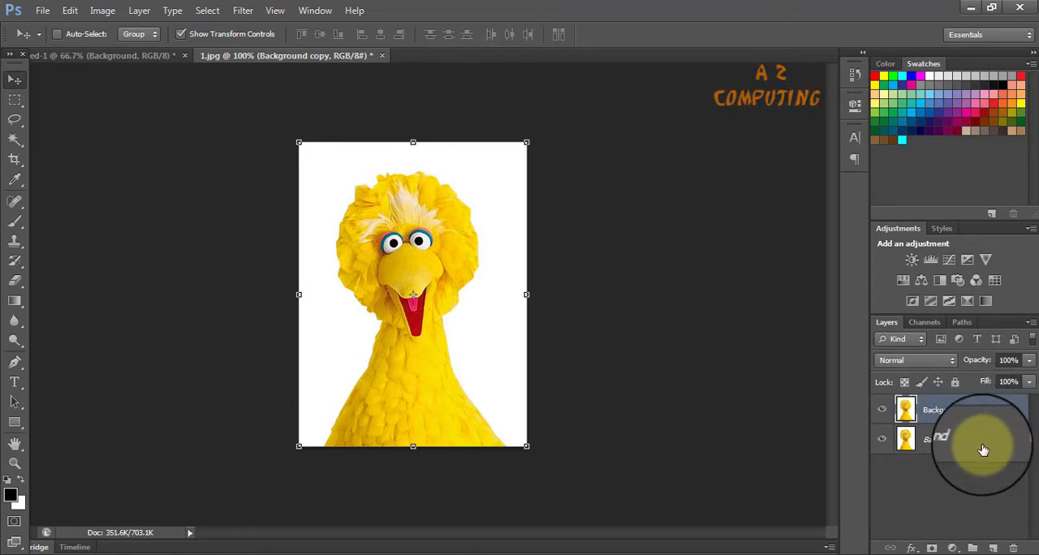
pyautogui.click(882, 439)
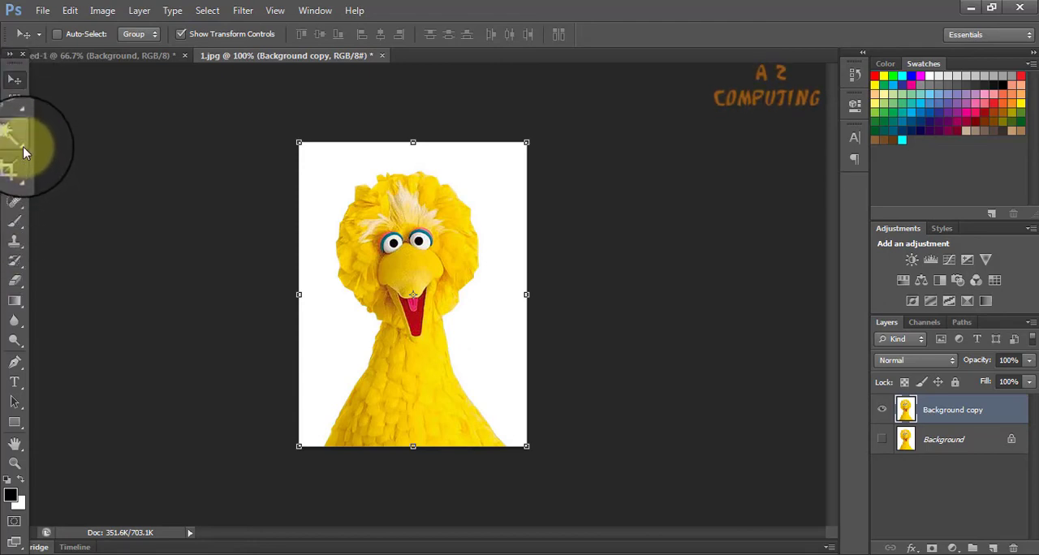
# Select the white area around the bird on Background copy with the Magic Wand Tool and delete it.
pyautogui.click(23, 147)
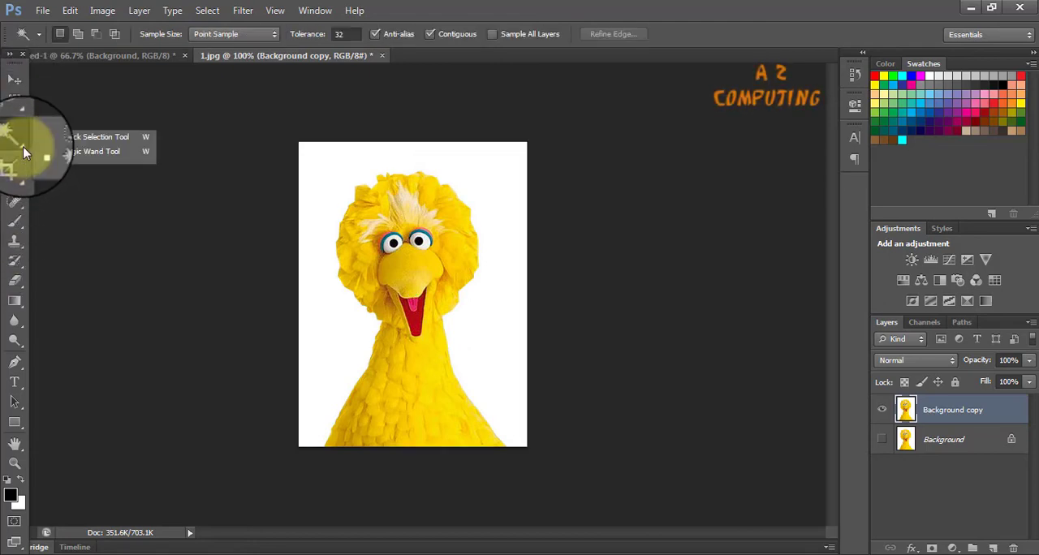
pyautogui.click(85, 154)
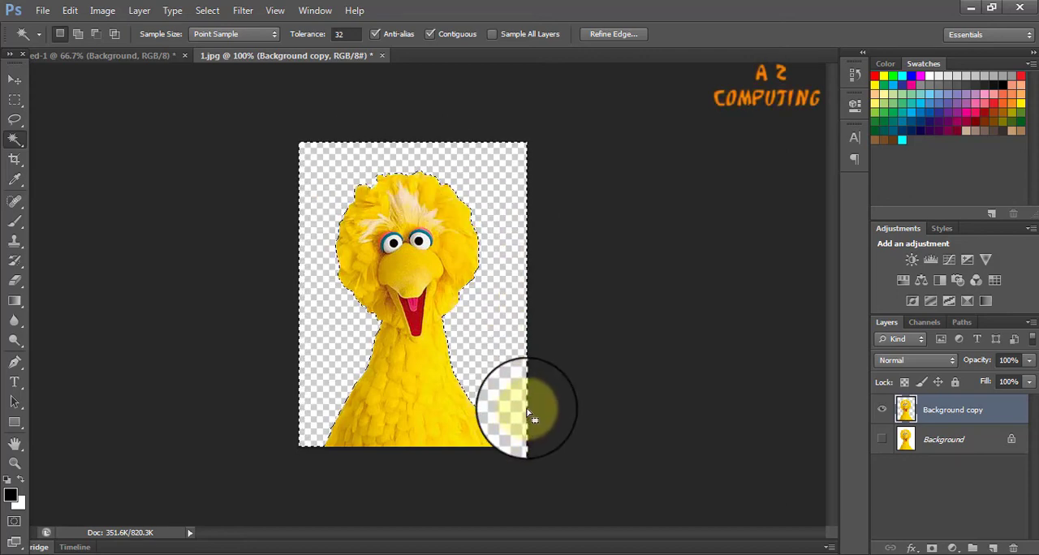
# Save the cutout to the desktop as a PNG named new 1, with Smallest / Slow compression and no interlacing.
pyautogui.click(42, 11)
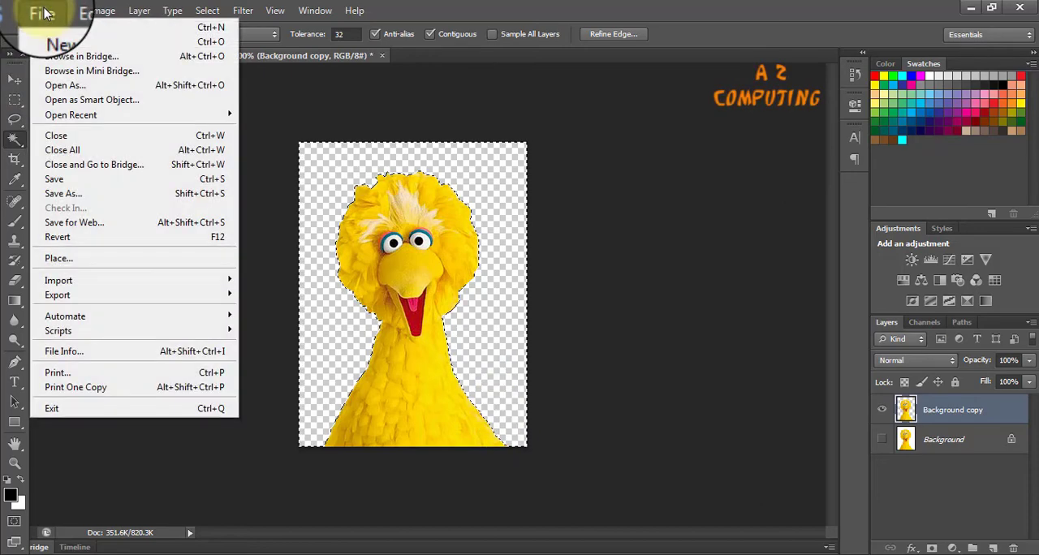
pyautogui.click(73, 195)
pyautogui.click(655, 324)
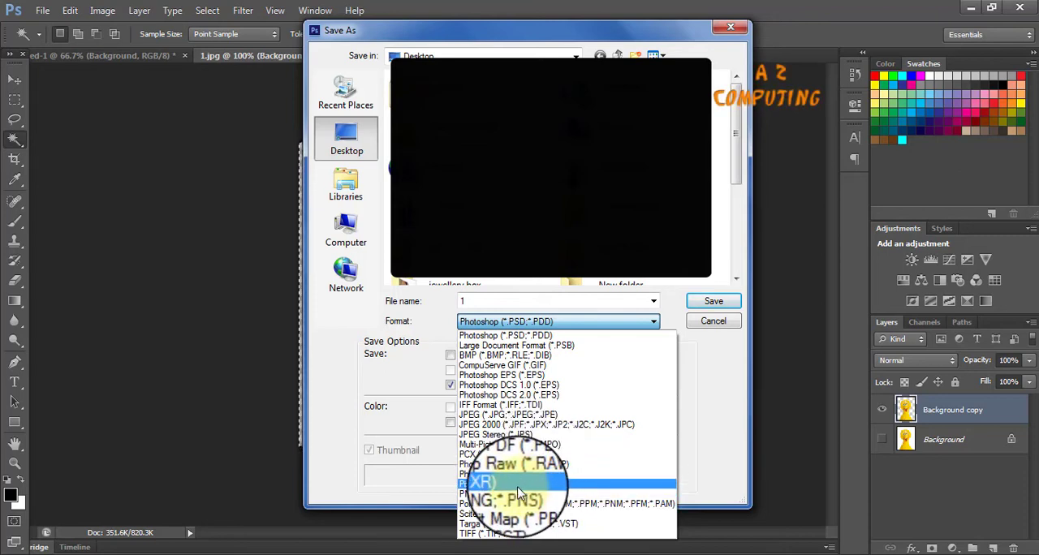
pyautogui.click(487, 494)
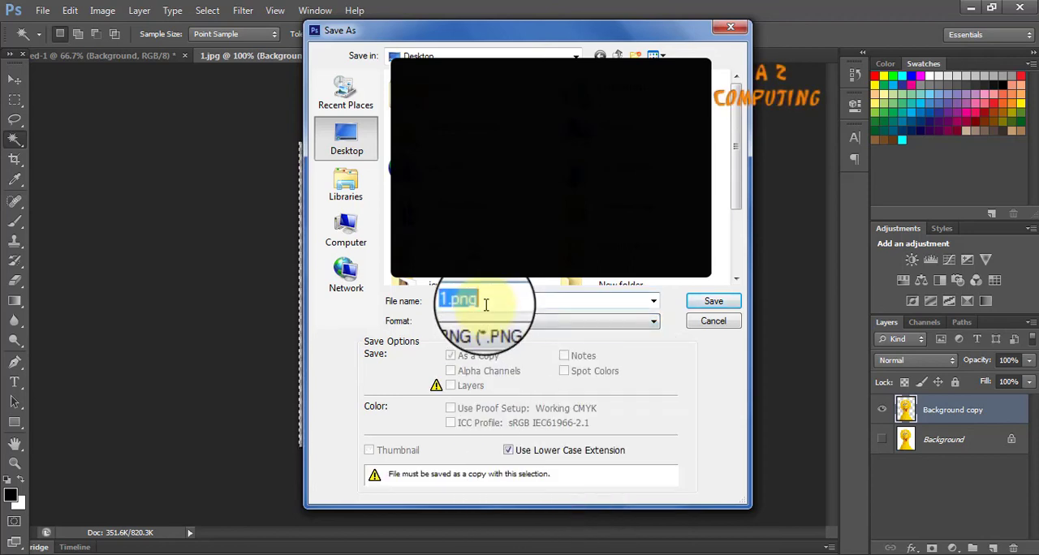
pyautogui.write('new 1')
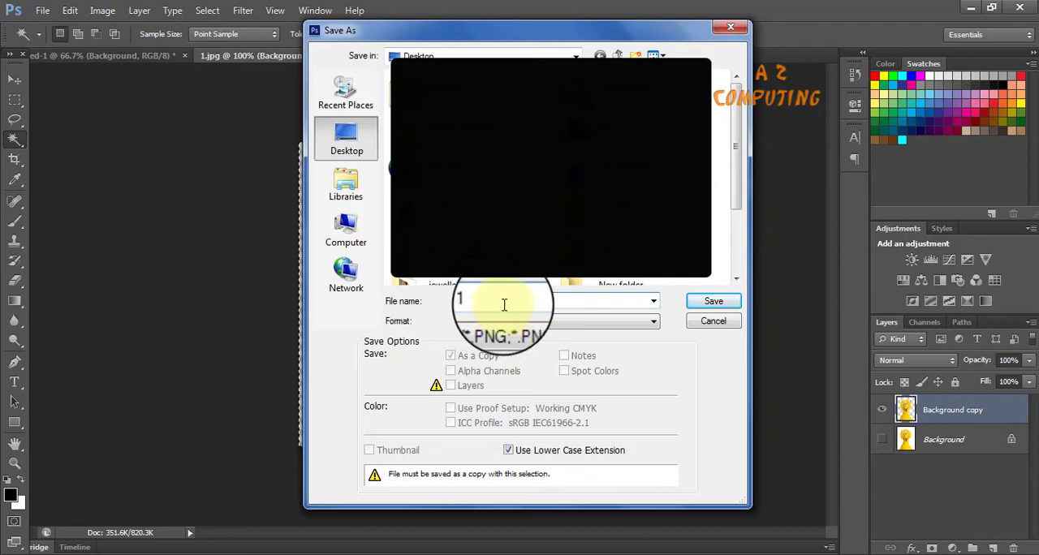
pyautogui.click(705, 301)
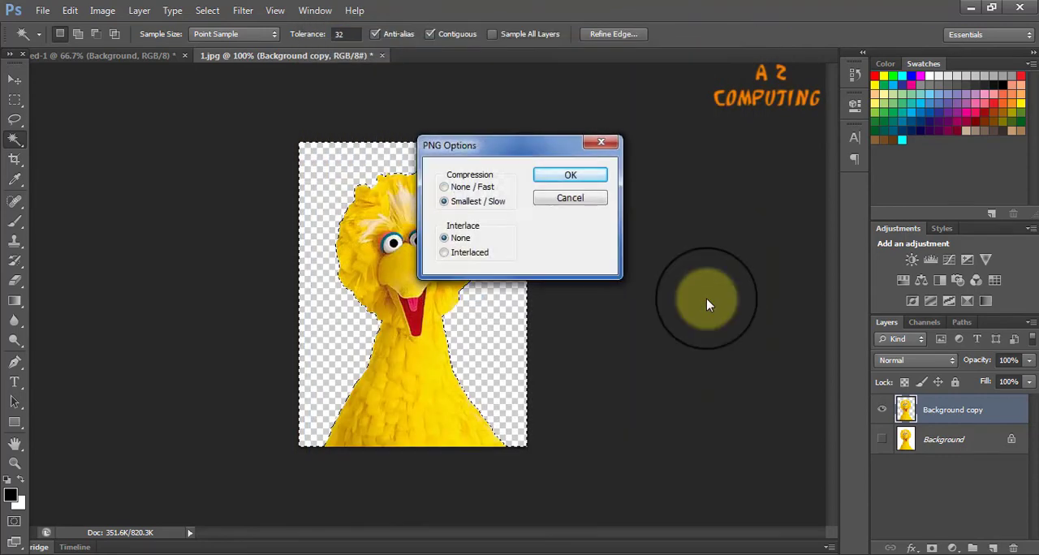
pyautogui.click(571, 175)
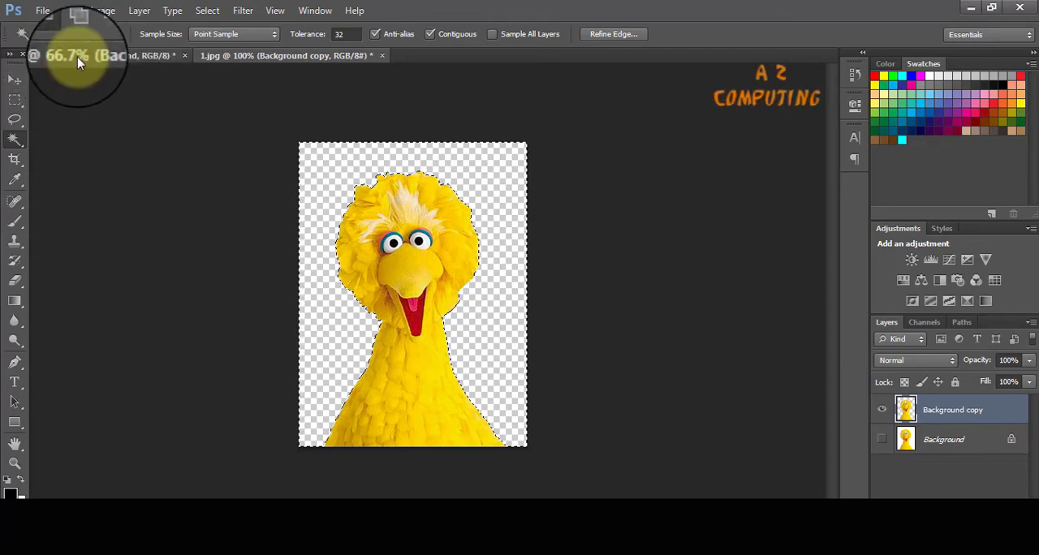
# Place the new 1 PNG into the dark-background composition document and move its layer directly above 1-removebg-preview.
pyautogui.click(77, 57)
pyautogui.click(43, 11)
pyautogui.click(76, 260)
pyautogui.moveTo(737, 186); pyautogui.dragTo(733, 362)
pyautogui.doubleClick(598, 262)
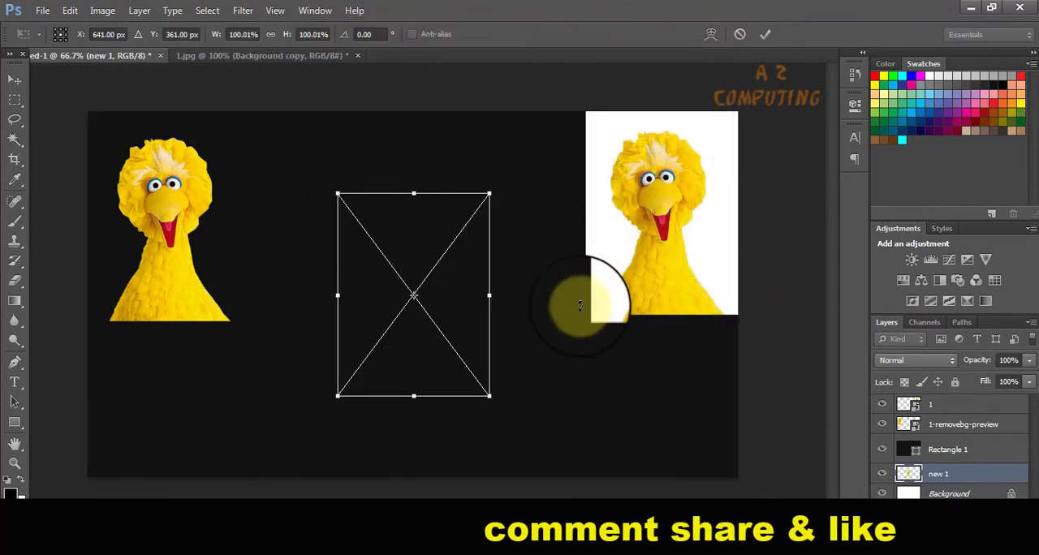
pyautogui.click(15, 79)
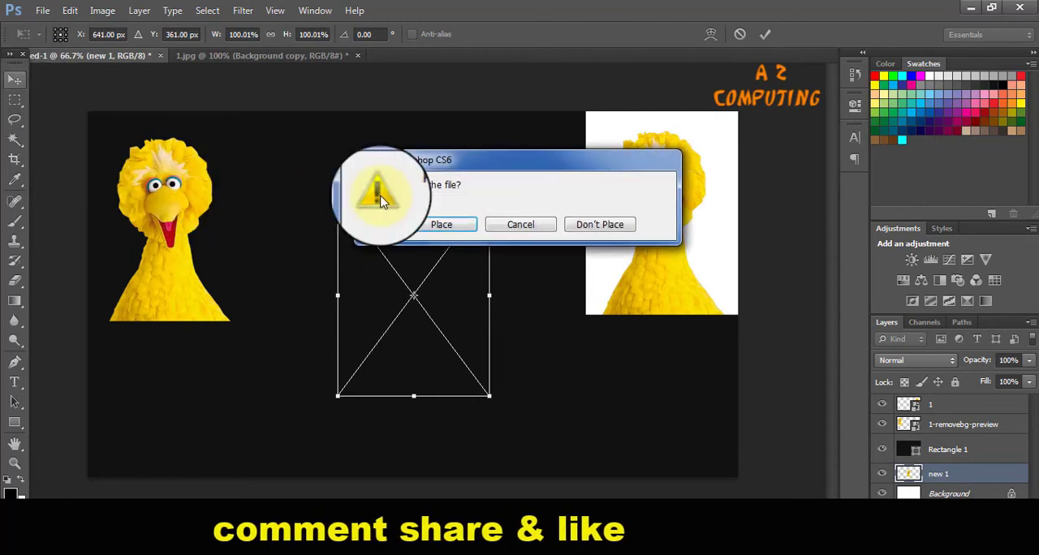
pyautogui.click(426, 226)
pyautogui.moveTo(939, 476); pyautogui.dragTo(949, 423)
# Move the new 1 cutout to the middle of the canvas's bottom edge, then select the Background layer.
pyautogui.moveTo(354, 305); pyautogui.dragTo(332, 307)
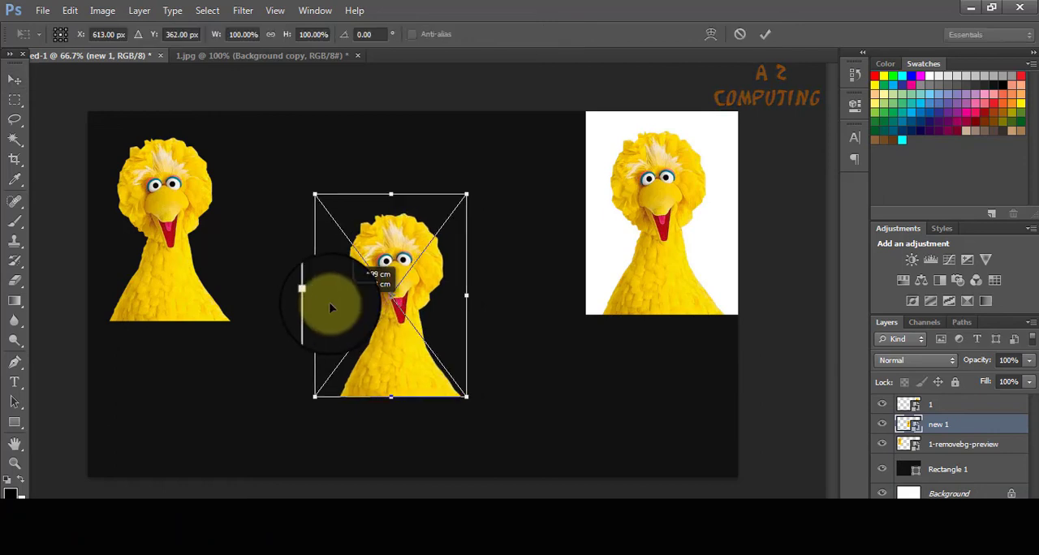
pyautogui.moveTo(371, 336); pyautogui.dragTo(399, 398)
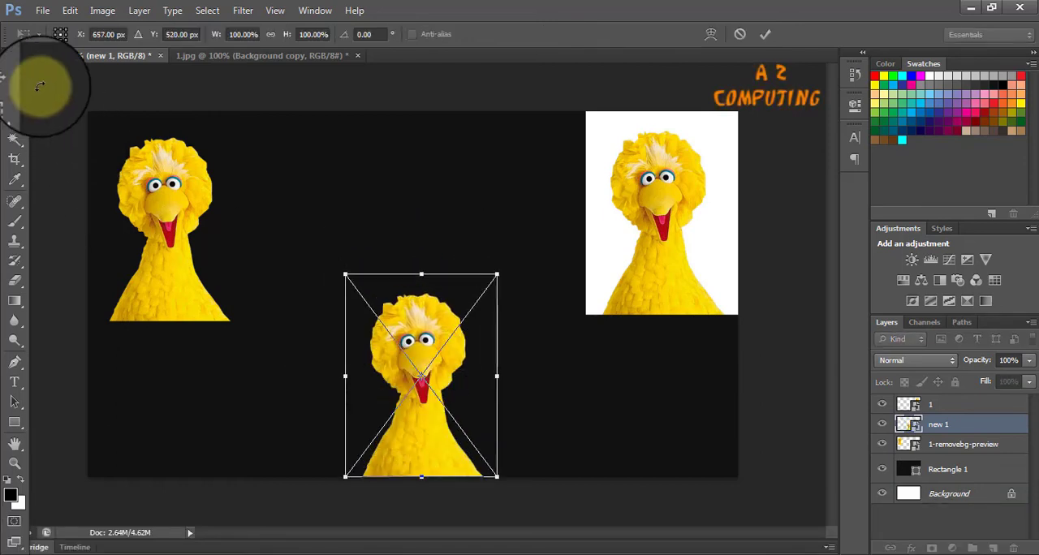
pyautogui.click(16, 79)
pyautogui.click(398, 223)
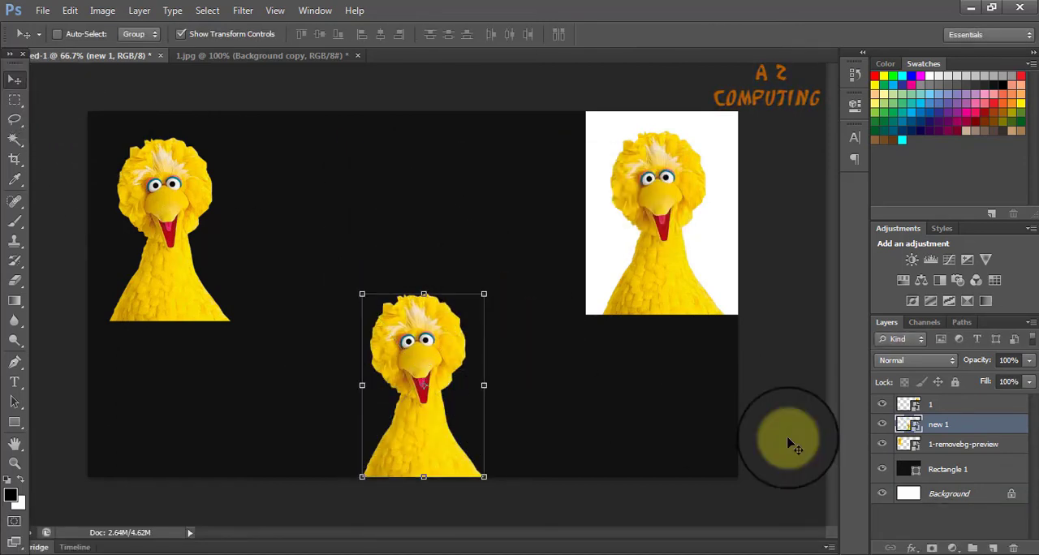
pyautogui.click(966, 495)
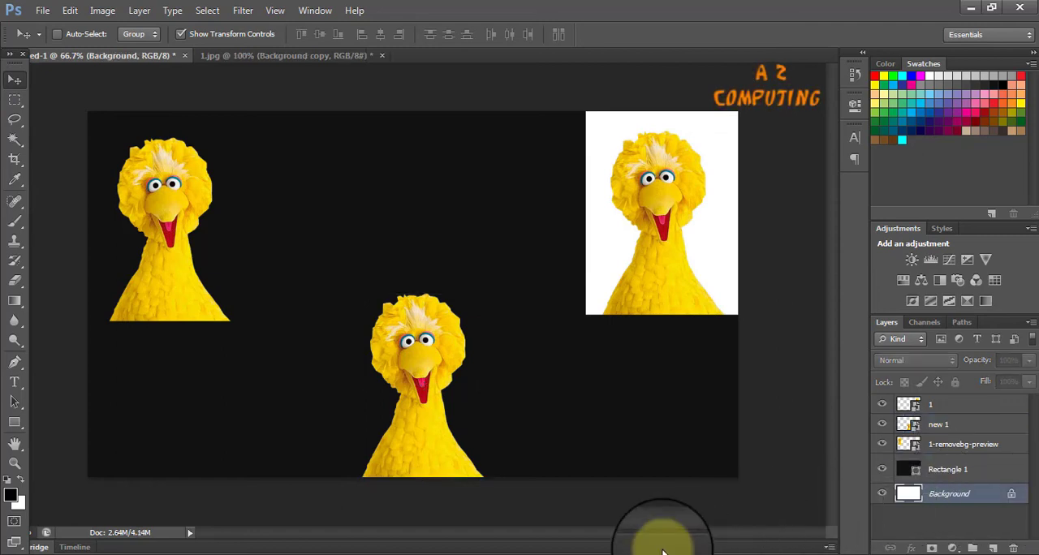